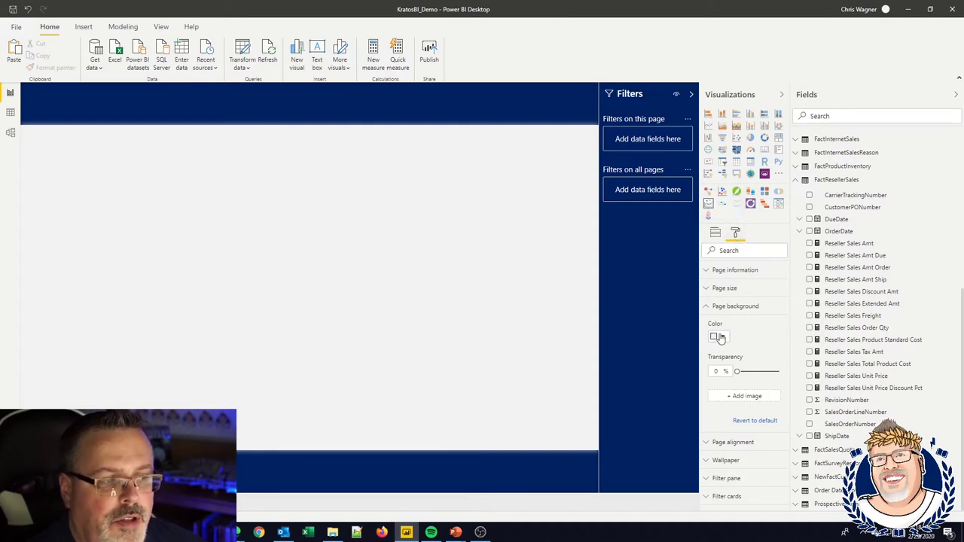
Set the image Blue on Grey C.png as the report page background
left_click(732, 396)
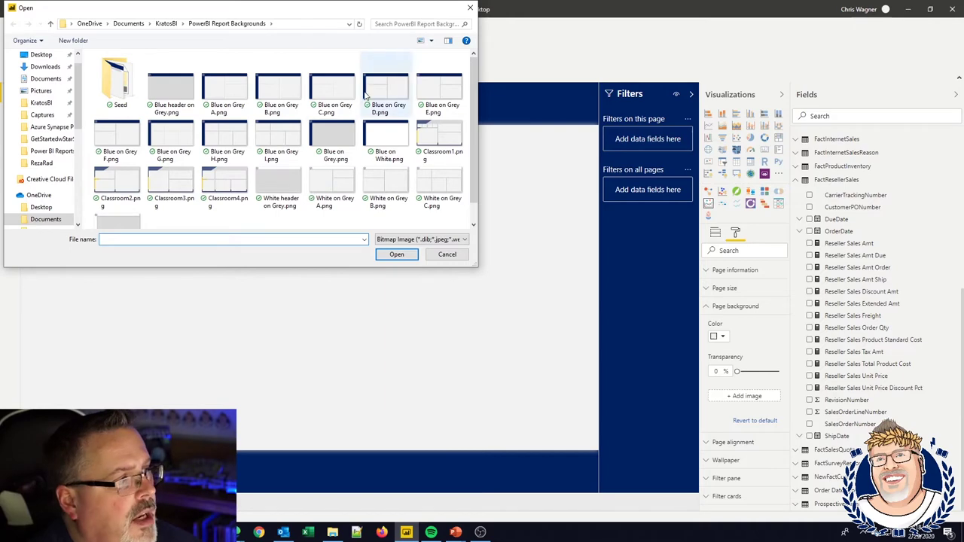
left_click(336, 101)
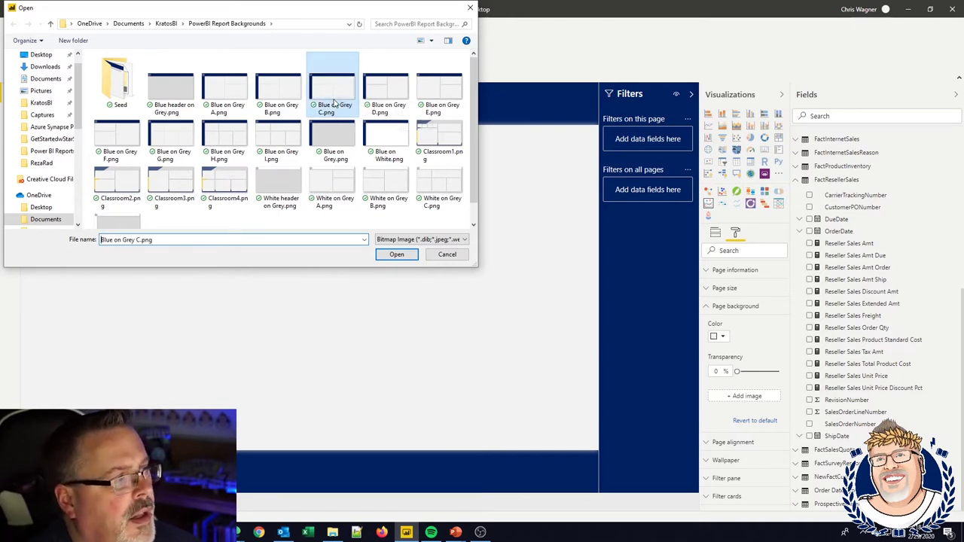
left_click(399, 256)
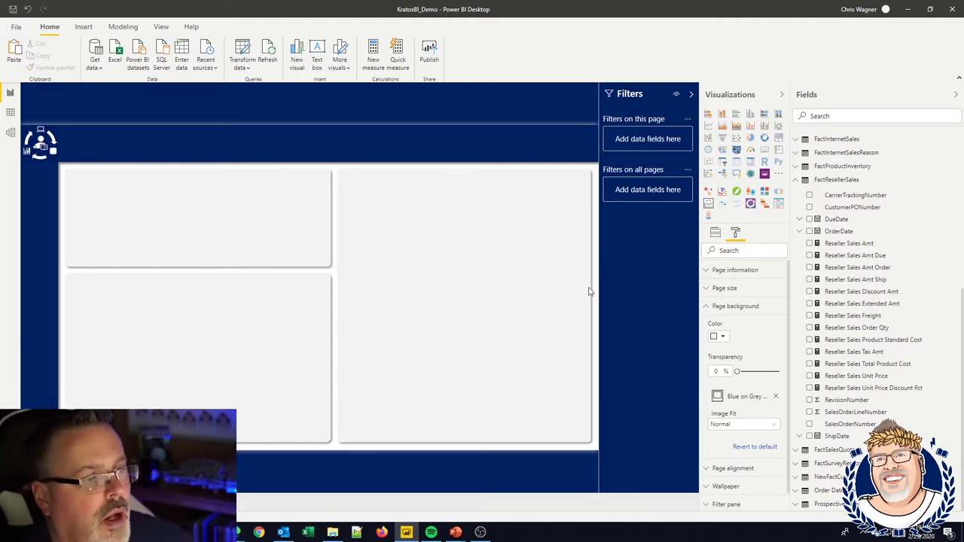
Add a card showing Reseller Sales Amt and fit it into the blue header band beside the logo
left_click(810, 244)
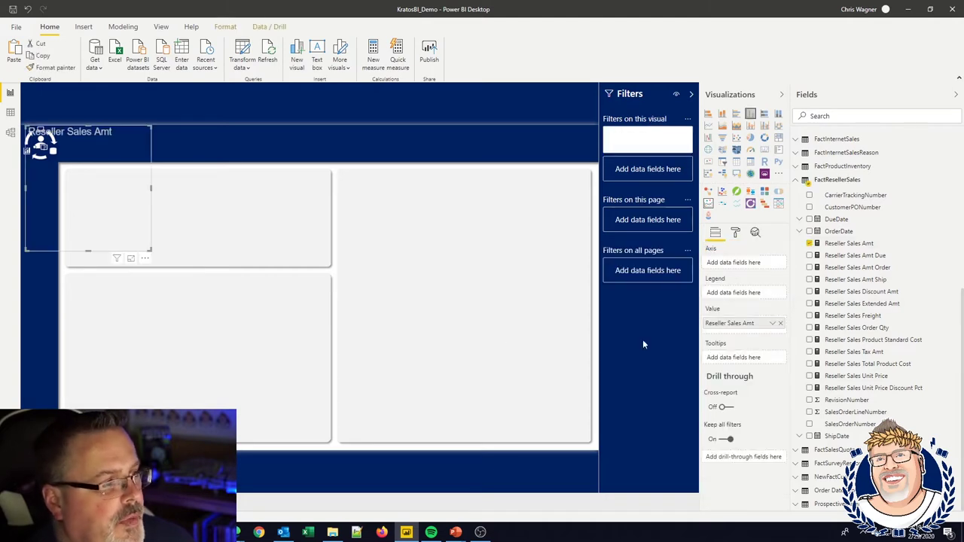
left_click_drag(214, 194, 224, 134)
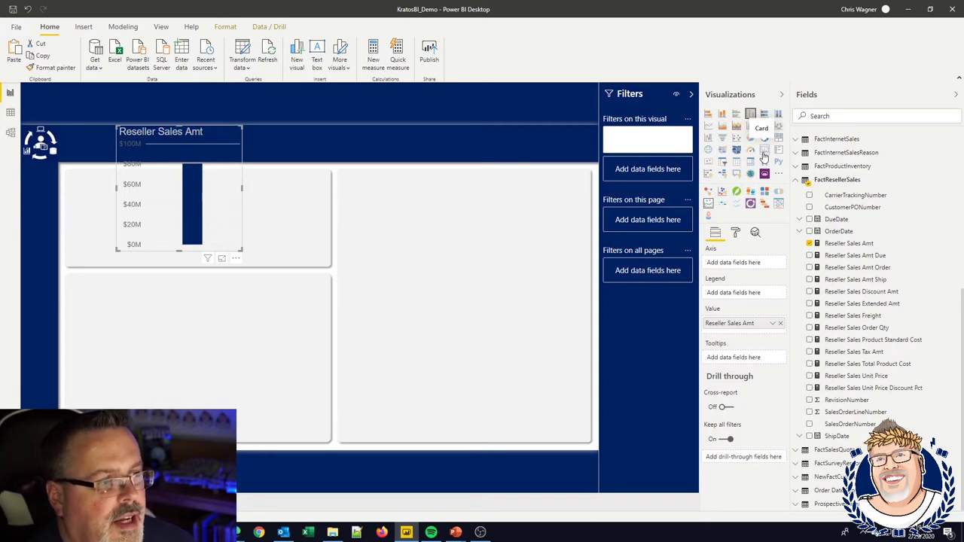
left_click(762, 151)
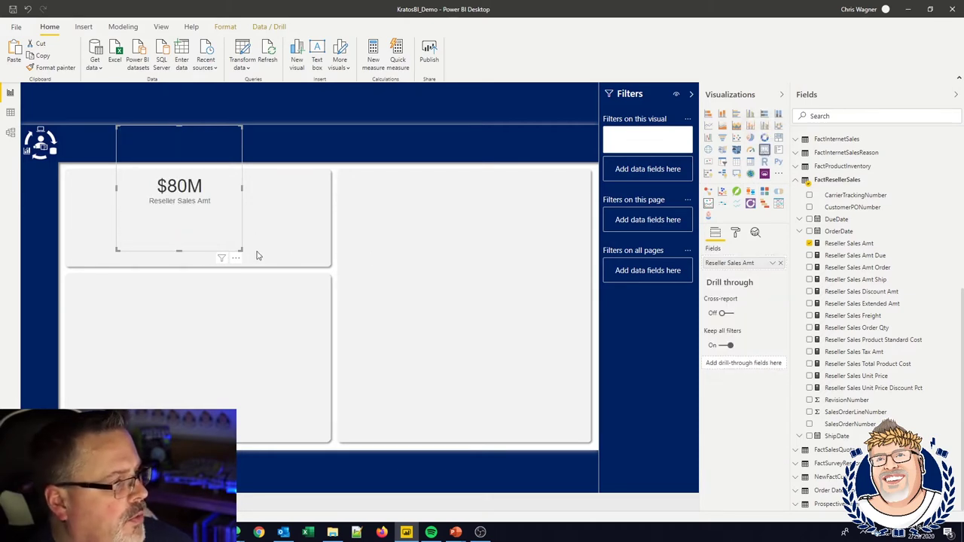
left_click_drag(241, 249, 239, 165)
left_click_drag(193, 140, 163, 153)
left_click(163, 153)
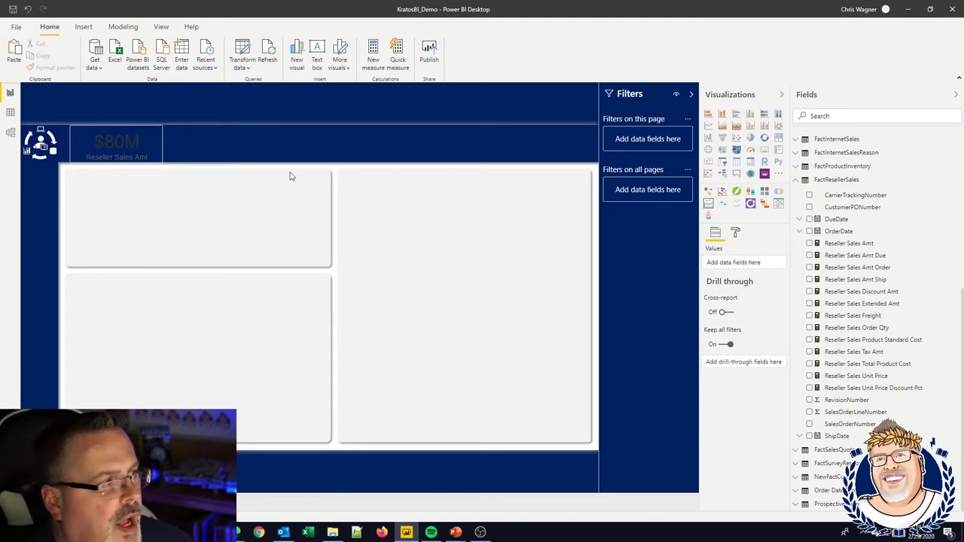
Change the data label color of the Reseller Sales Amt card to white
left_click(116, 151)
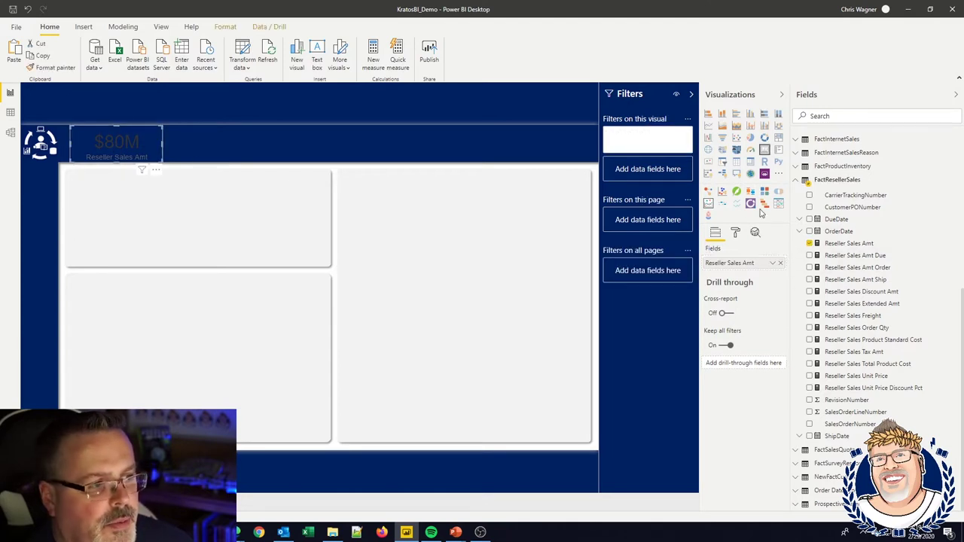
left_click(735, 235)
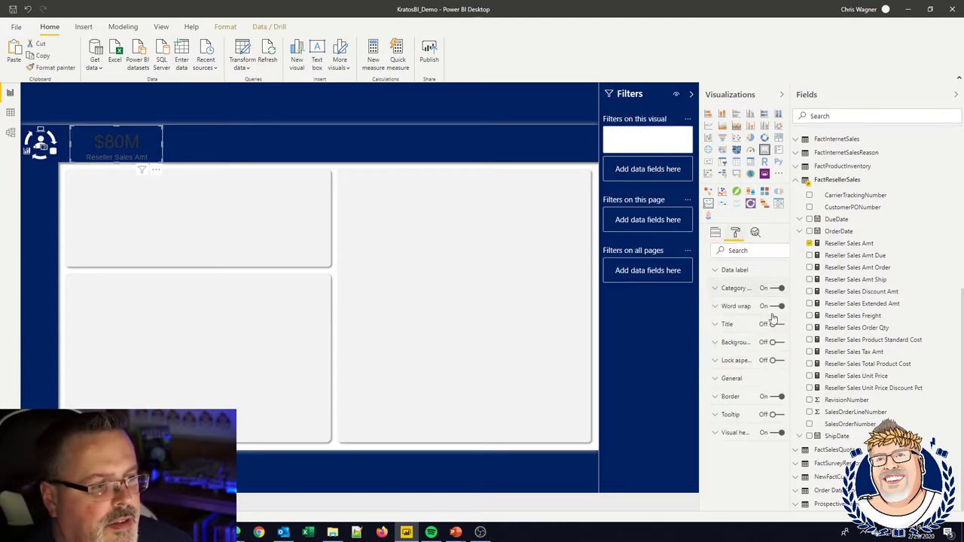
left_click(719, 271)
left_click(724, 302)
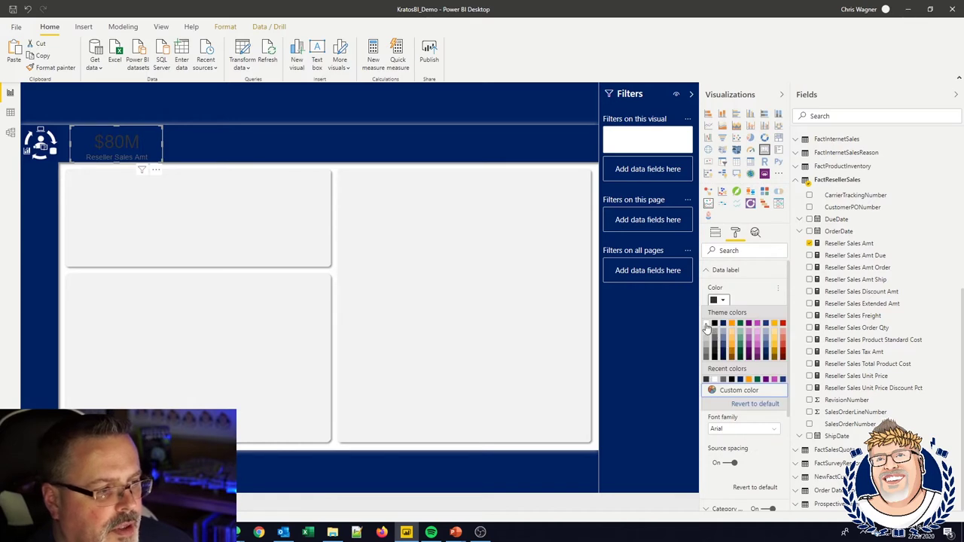
left_click(713, 325)
left_click(708, 271)
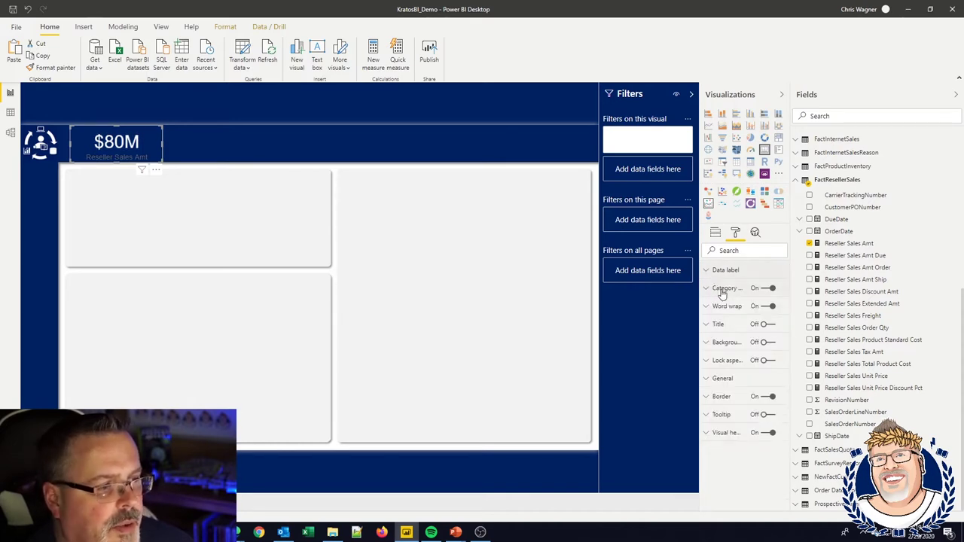
Format the card's category label in white with a text size of 10 pt
left_click(720, 290)
left_click(719, 318)
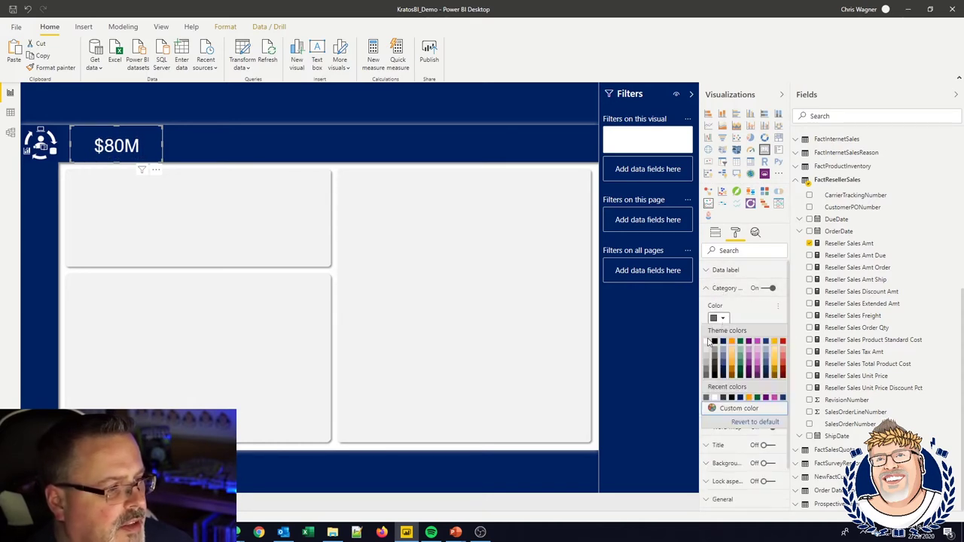
left_click(713, 342)
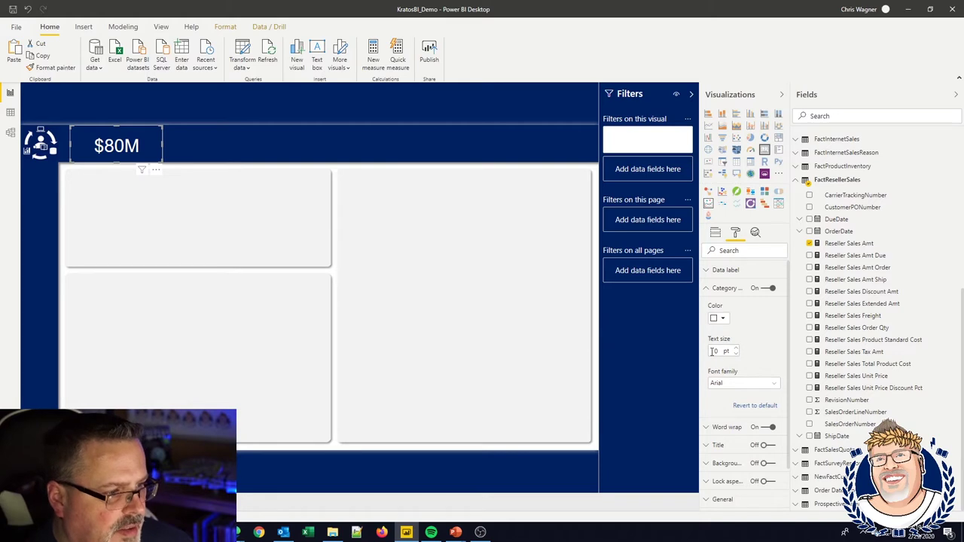
type("10")
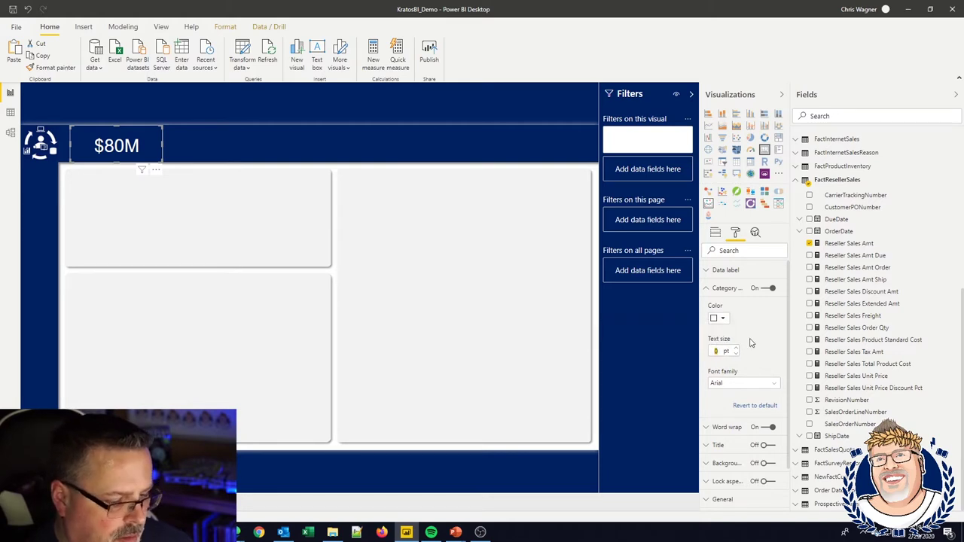
key("Return")
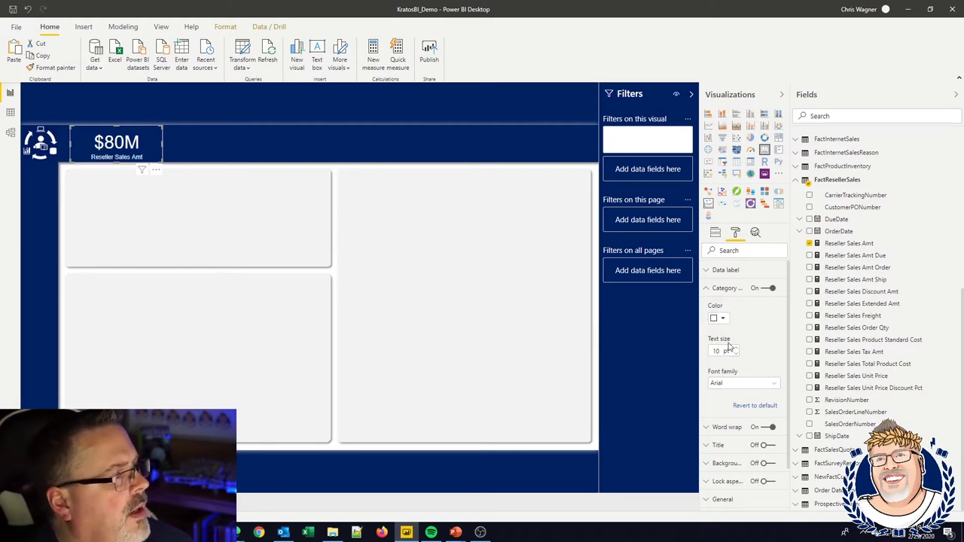
left_click(224, 220)
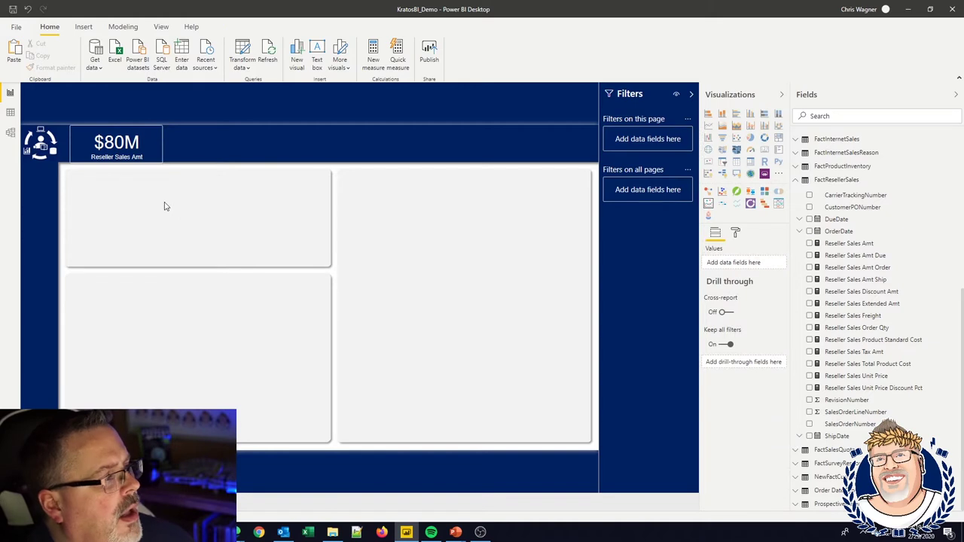
Turn off the border of the Reseller Sales Amt card
left_click(145, 157)
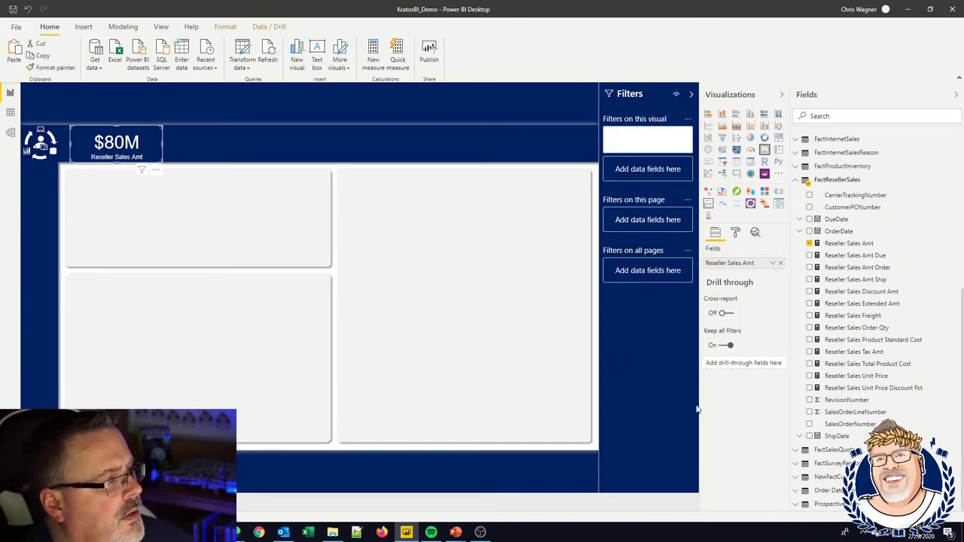
left_click(735, 233)
left_click(765, 401)
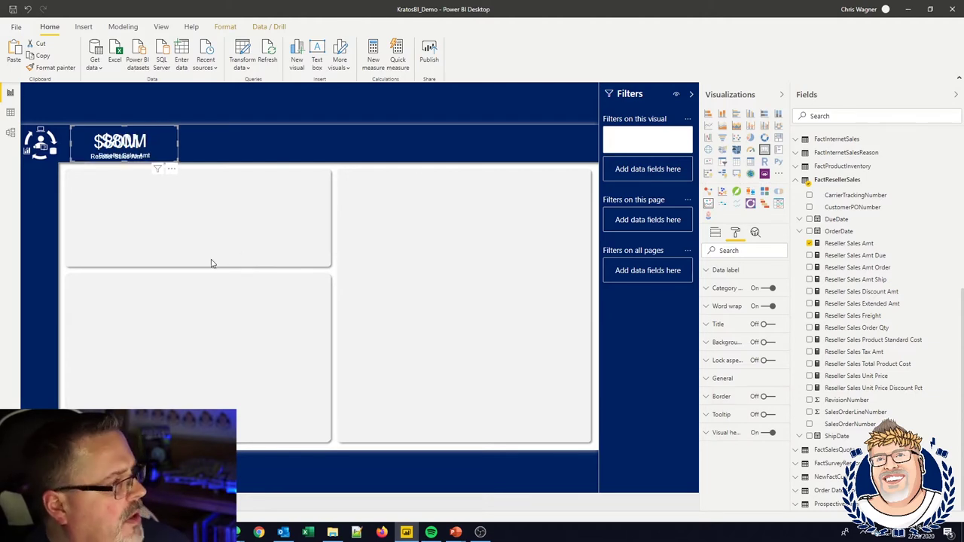
Duplicate the card four times and place the five cards in a row along the header band
left_click_drag(151, 129, 295, 127)
left_click(320, 209)
left_click(256, 156)
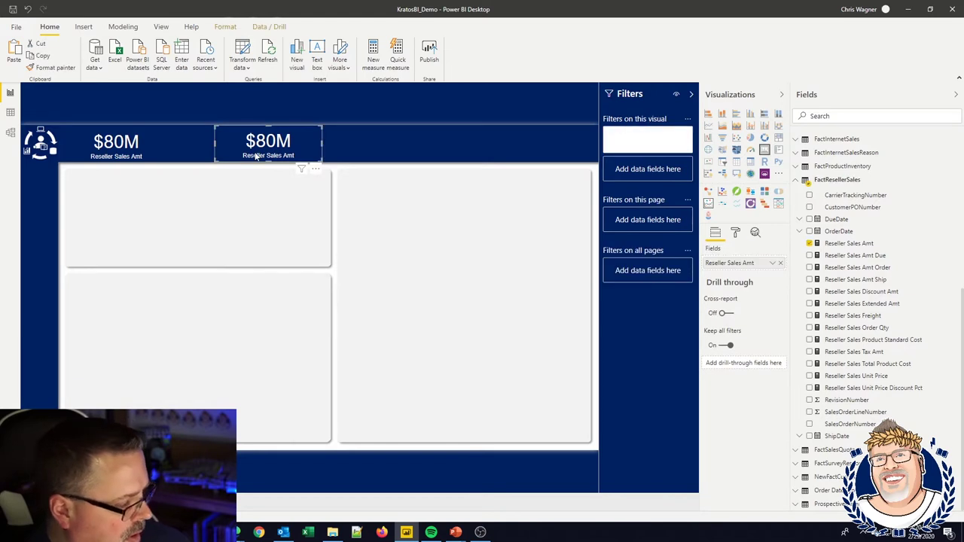
key("ctrl+v")
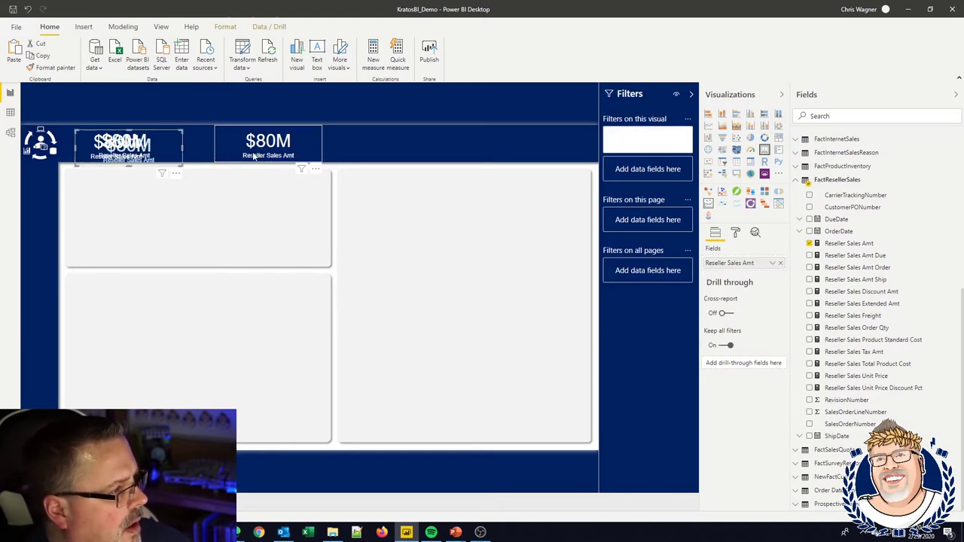
left_click_drag(132, 148, 369, 146)
left_click(141, 150)
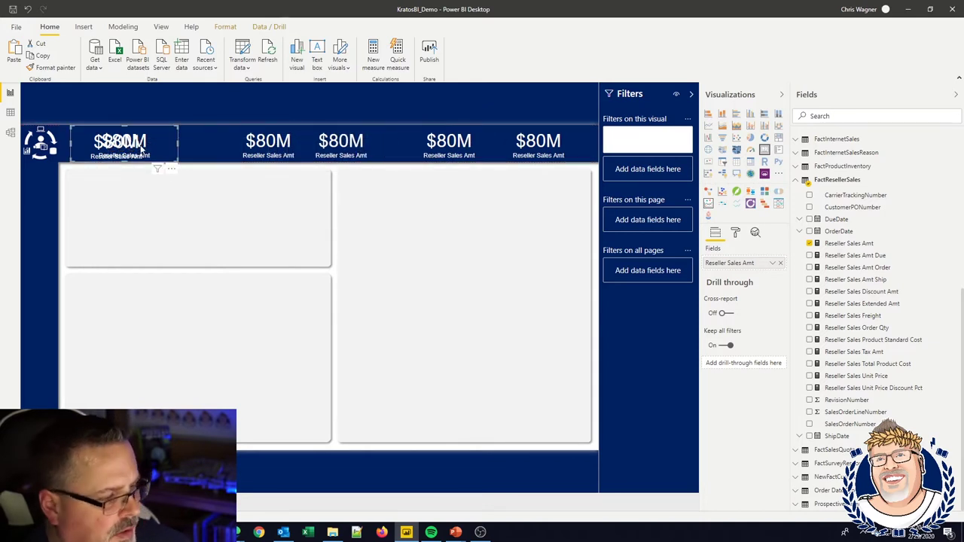
left_click(209, 144)
left_click_drag(221, 148, 164, 149)
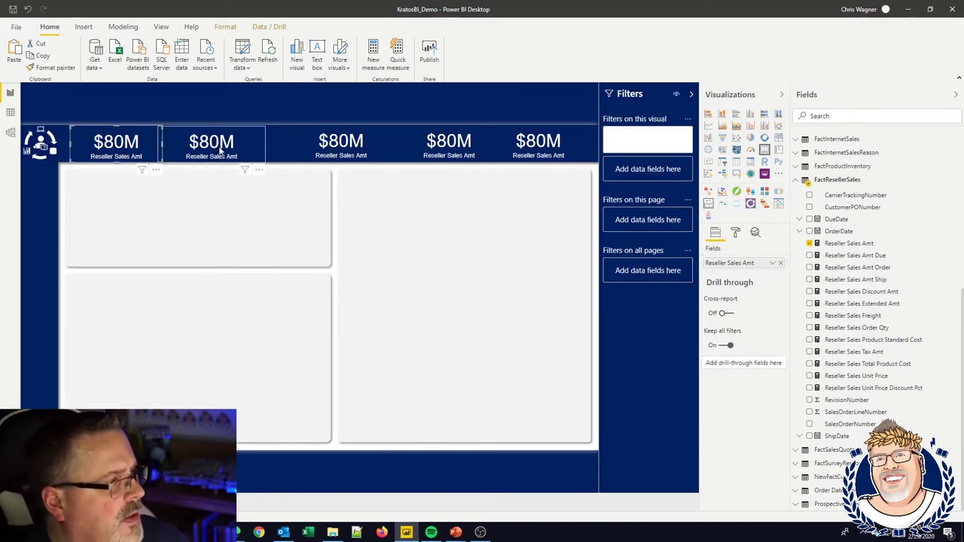
Select all five header cards and distribute them horizontally
left_click(340, 150, "ctrl")
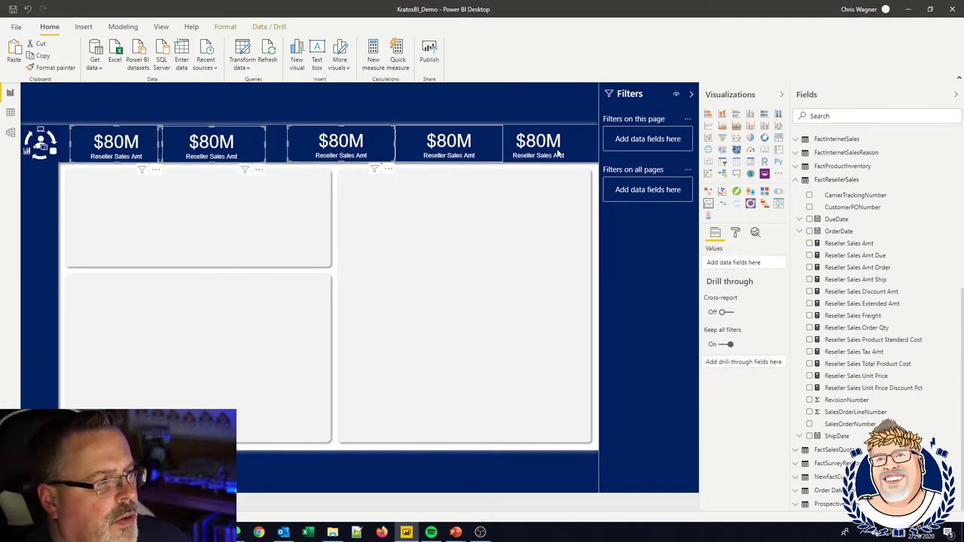
left_click(558, 153, "ctrl")
left_click(225, 26)
left_click(233, 60)
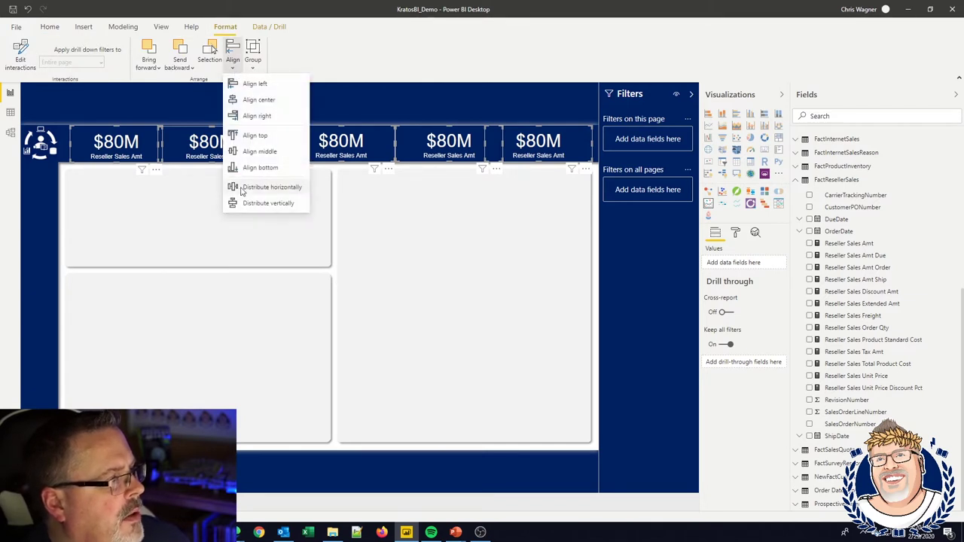
left_click(241, 189)
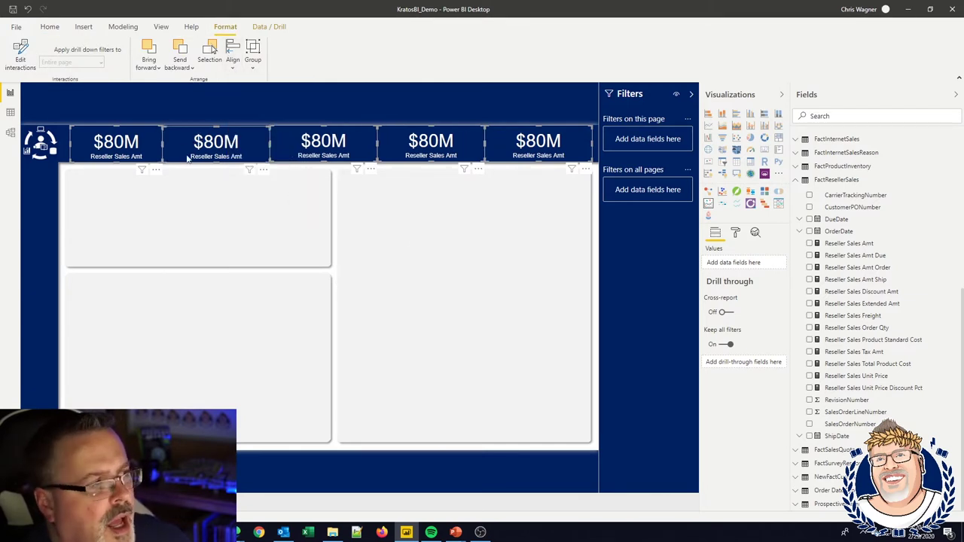
Change the second card's field to Reseller Sales Discount Amt and the third card's to Reseller Sales Extended Amt
left_click(226, 147)
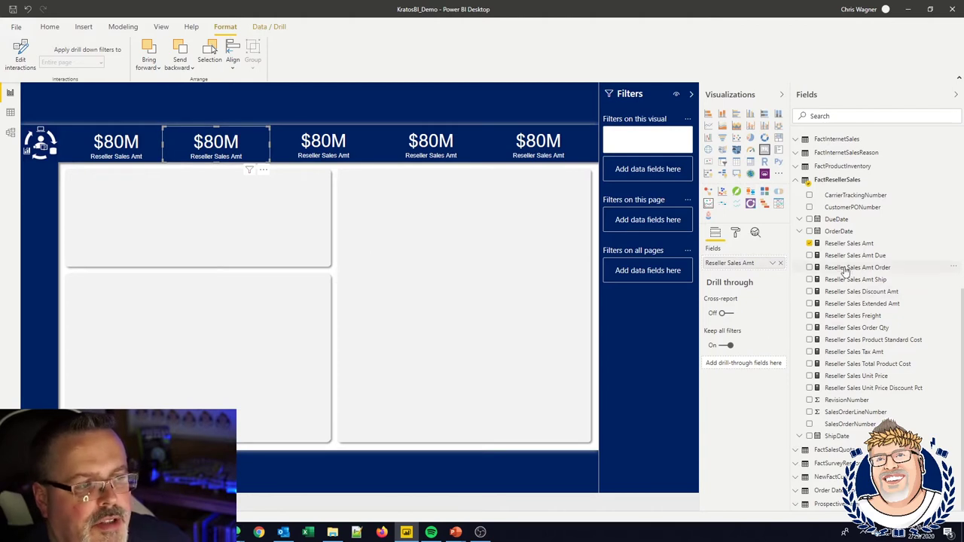
left_click_drag(851, 293, 737, 263)
left_click(332, 150)
left_click_drag(839, 304, 734, 263)
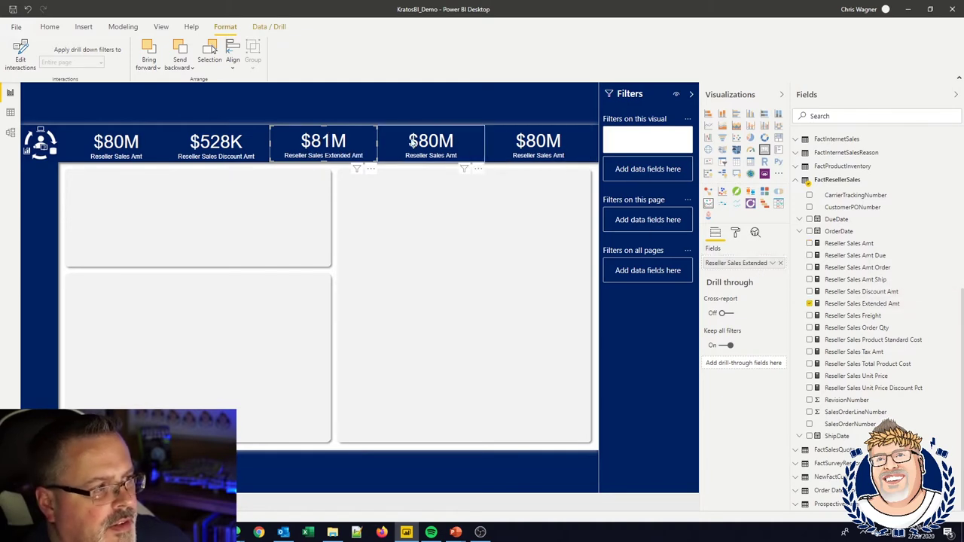
Change the fourth card's field to Reseller Sales Freight and the fifth card's to Reseller Sales Order Qty
left_click(466, 151)
left_click_drag(834, 321, 734, 263)
left_click(533, 159)
left_click_drag(859, 328, 766, 265)
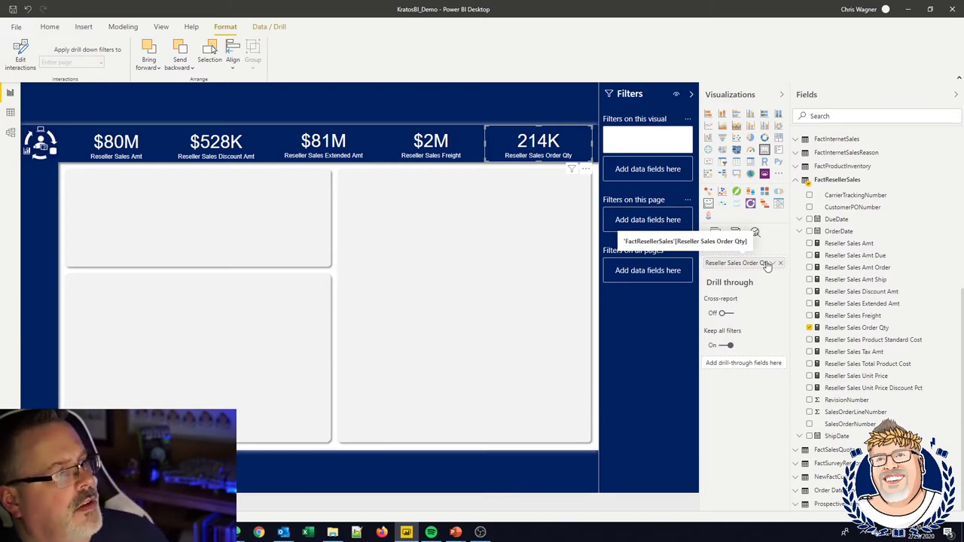
Insert an empty line chart and size it to fill the upper-left panel of the page background
left_click(255, 261)
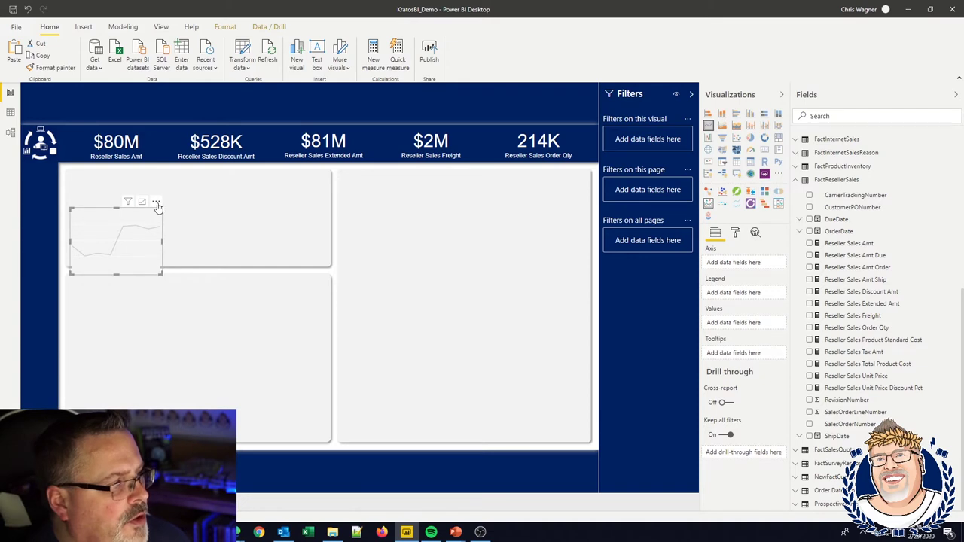
left_click_drag(158, 207, 158, 172)
left_click(174, 235)
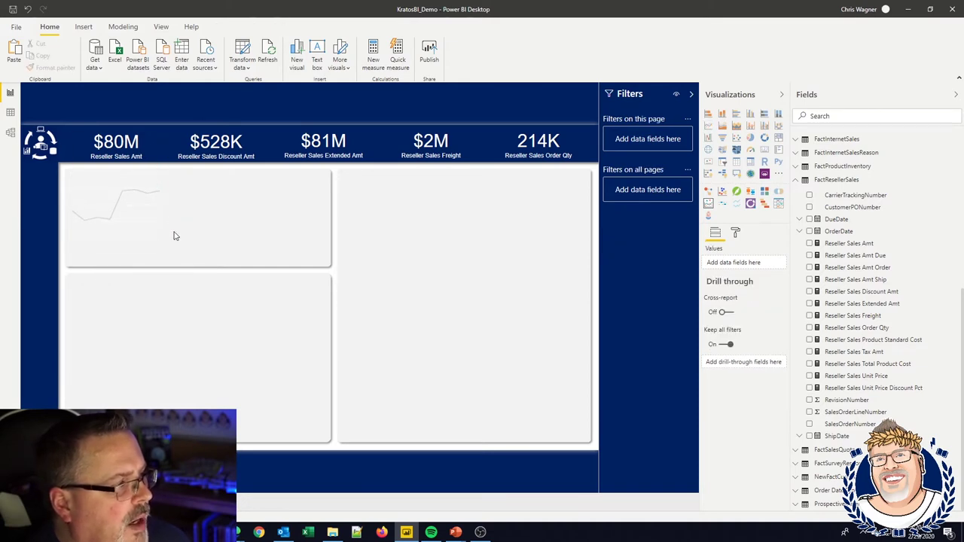
left_click(152, 240)
left_click_drag(157, 237, 329, 264)
left_click(339, 275)
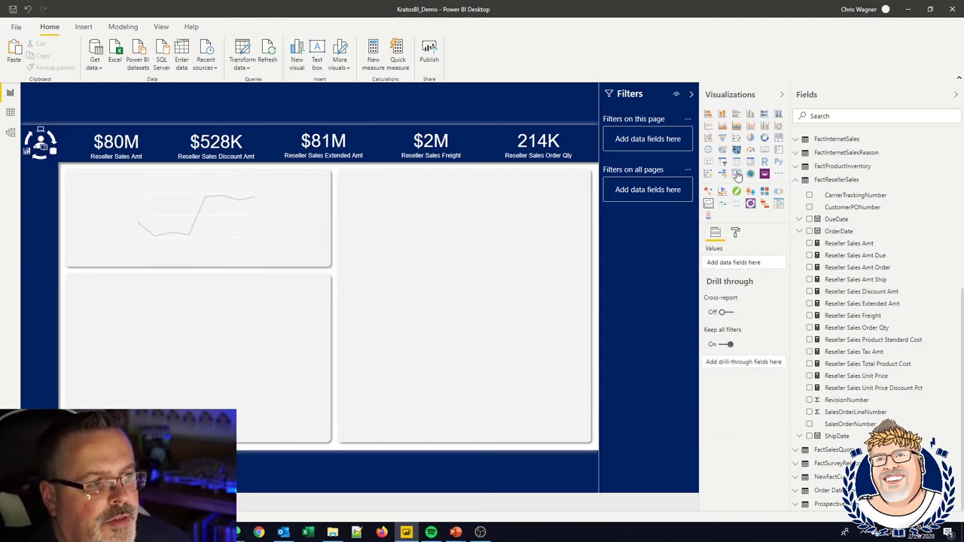
Insert an empty scatter chart and stretch it to fill the lower-left panel of the page background
left_click(737, 140)
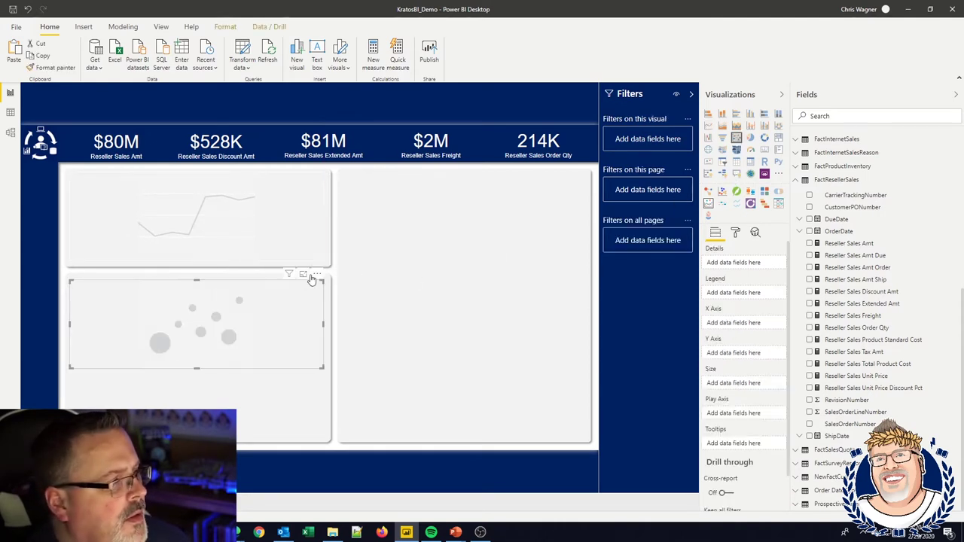
left_click_drag(197, 365, 197, 438)
left_click(421, 364)
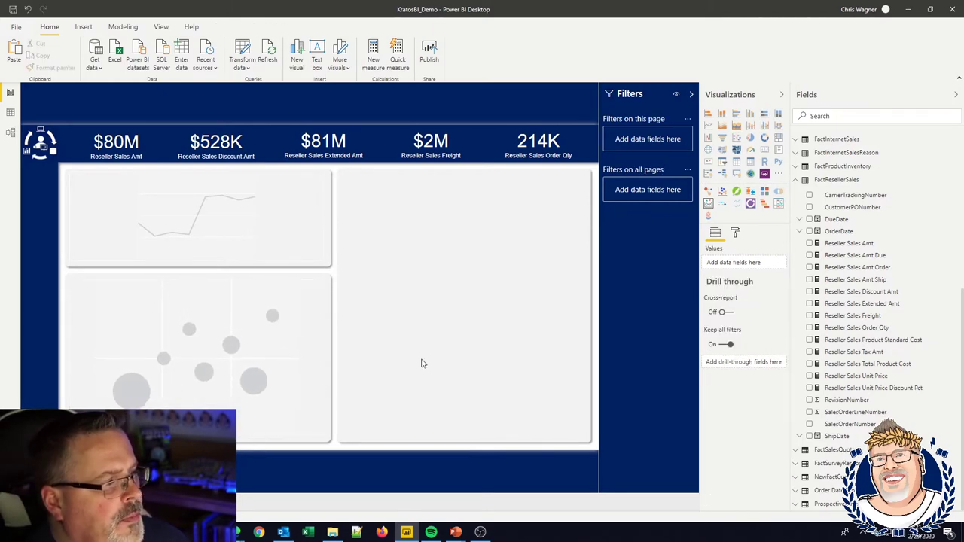
Insert an empty matrix and size it to fill the tall right-hand panel of the page background
left_click(750, 164)
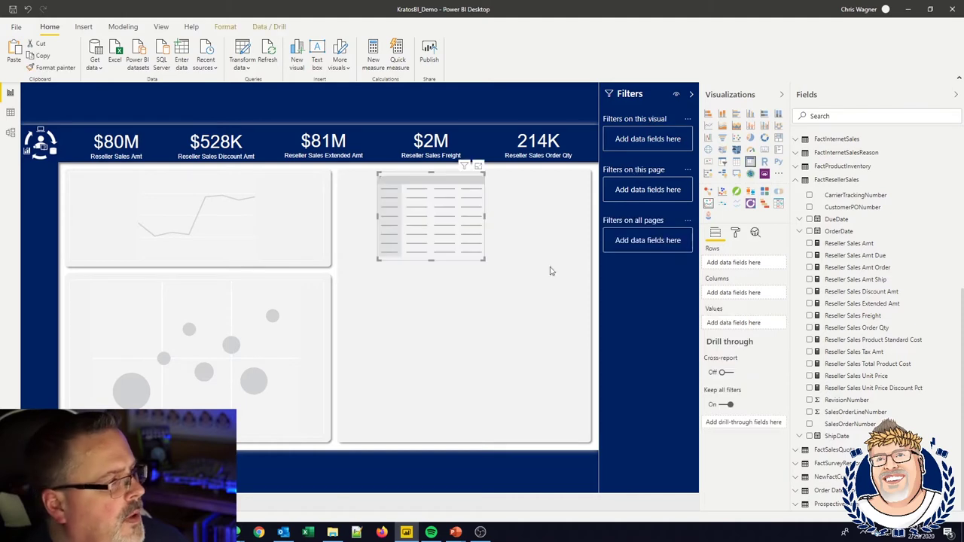
left_click_drag(478, 173, 447, 173)
left_click_drag(451, 262, 477, 311)
left_click_drag(498, 345, 585, 445)
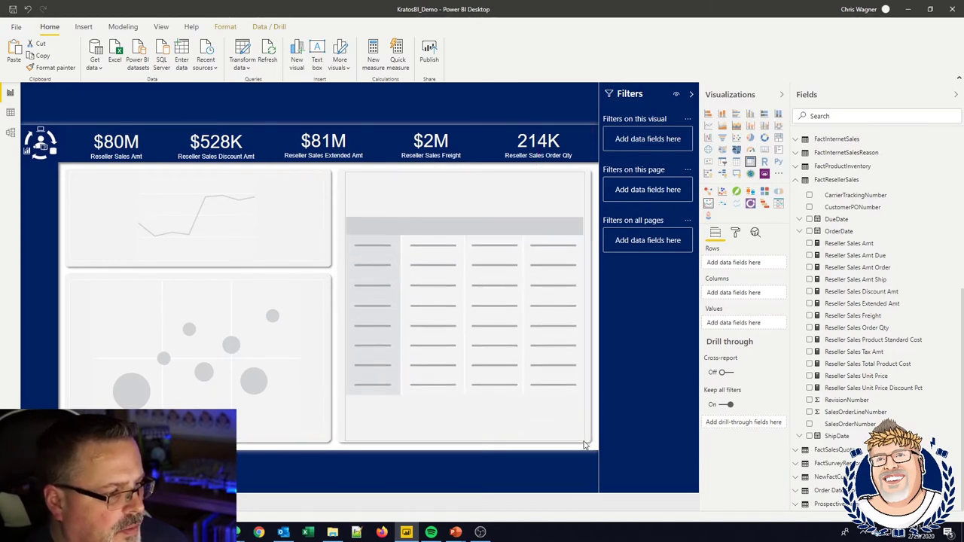
Add Reseller Sales Amt as the line chart's values and FiscalYear from DimDate as its legend
left_click(258, 251)
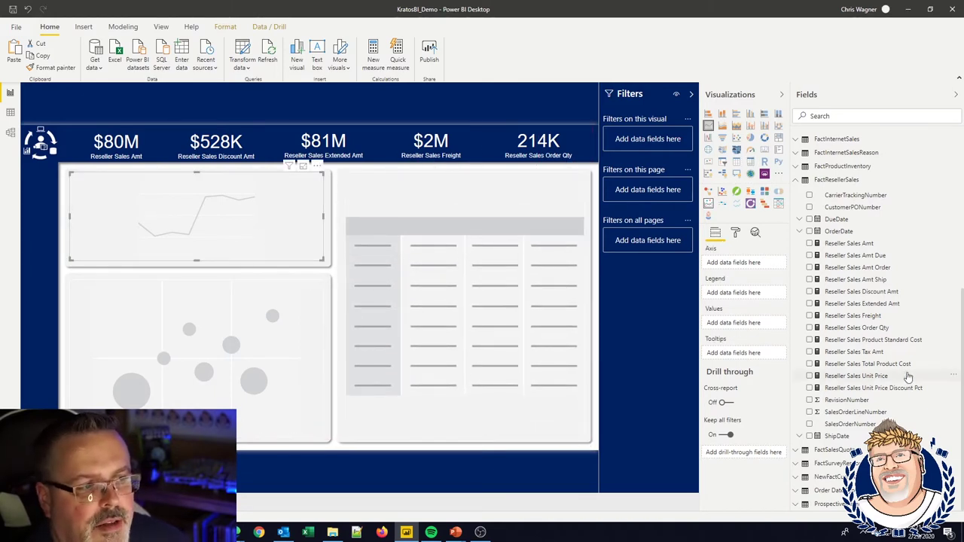
left_click(809, 243)
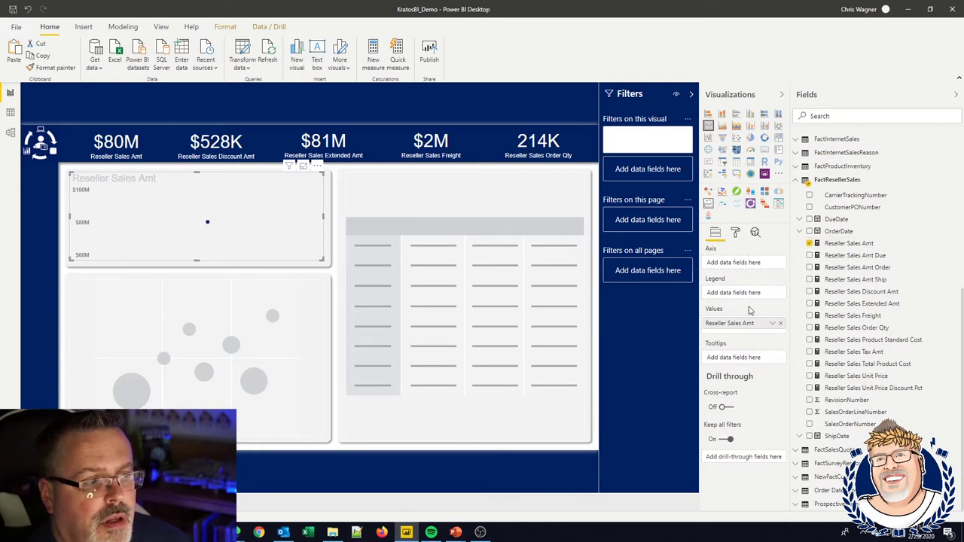
left_click(797, 181)
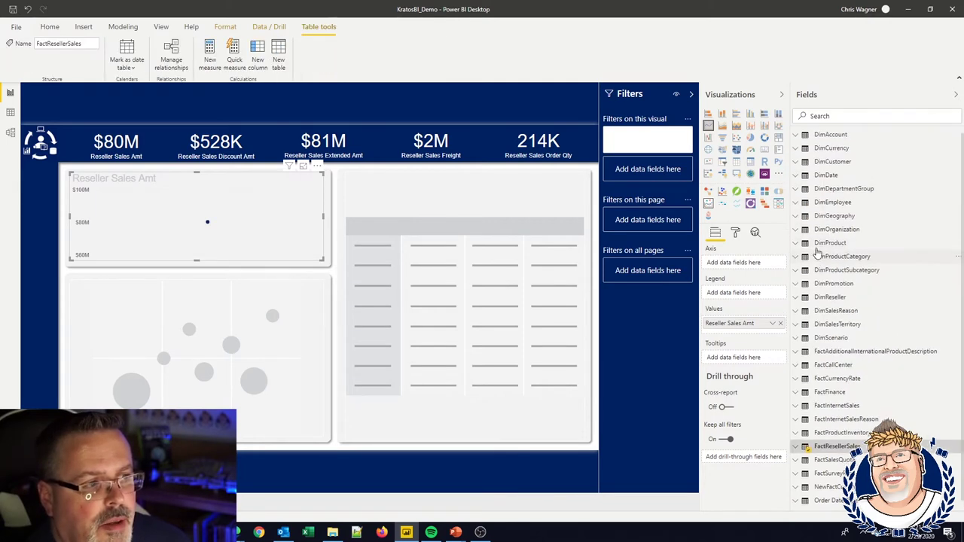
left_click(796, 183)
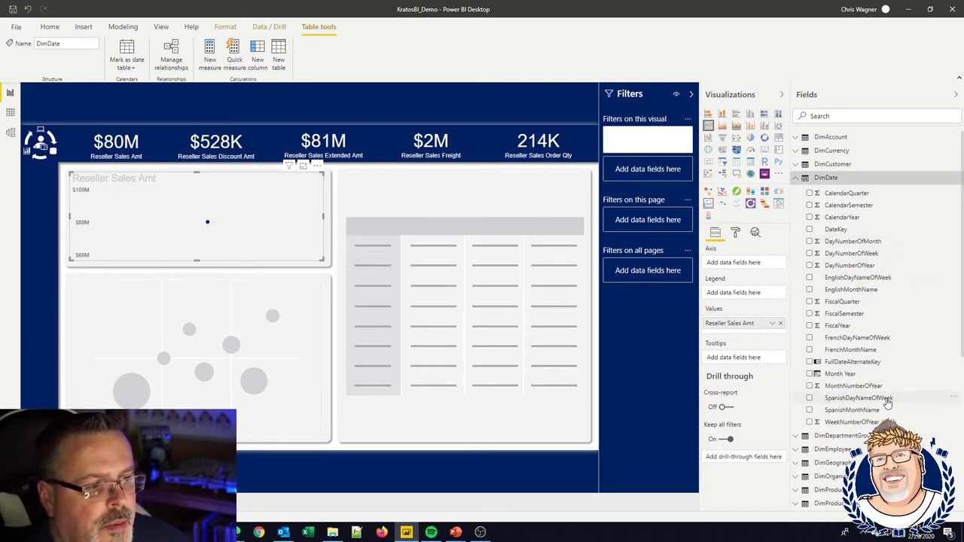
left_click_drag(837, 326, 745, 300)
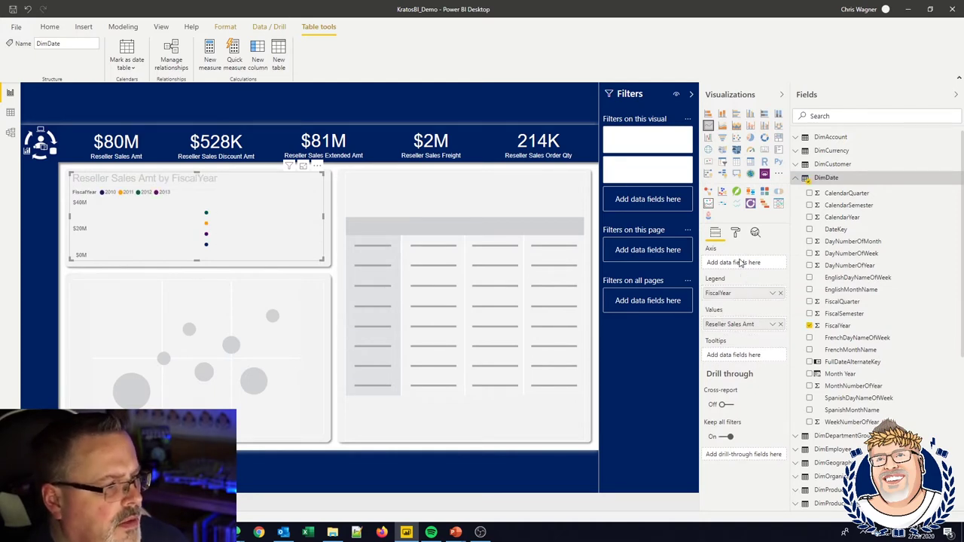
Try FiscalYear and Month Year as the line chart's axis fields, and take Month Year off again
left_click_drag(734, 292, 740, 269)
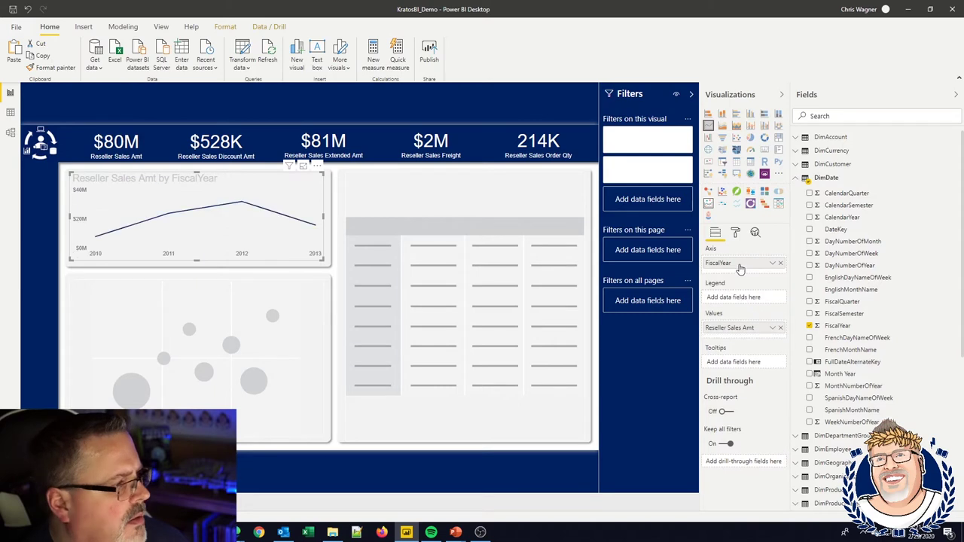
left_click_drag(840, 373, 738, 265)
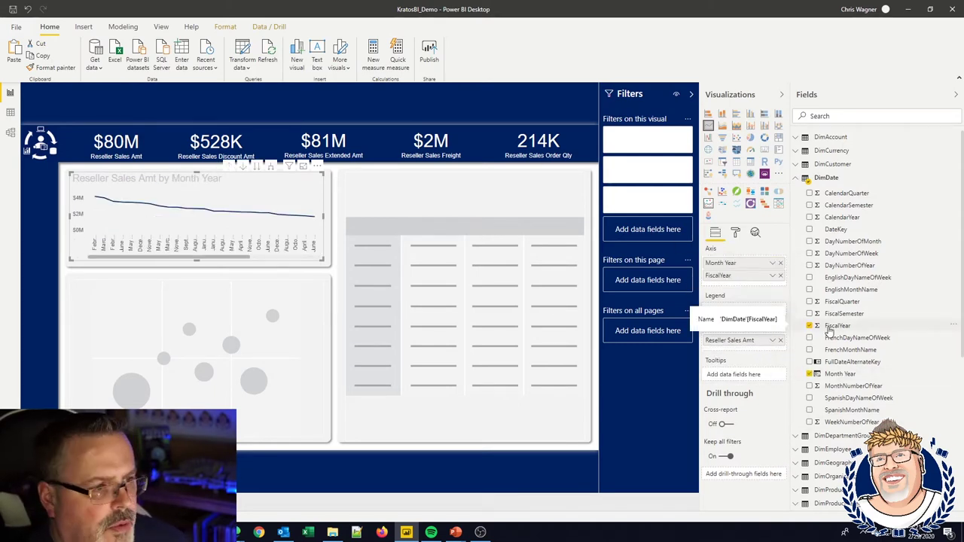
left_click(810, 374)
Set the line chart's legend to FiscalYear and its axis to MonthNumberOfYear only
left_click_drag(738, 263, 742, 293)
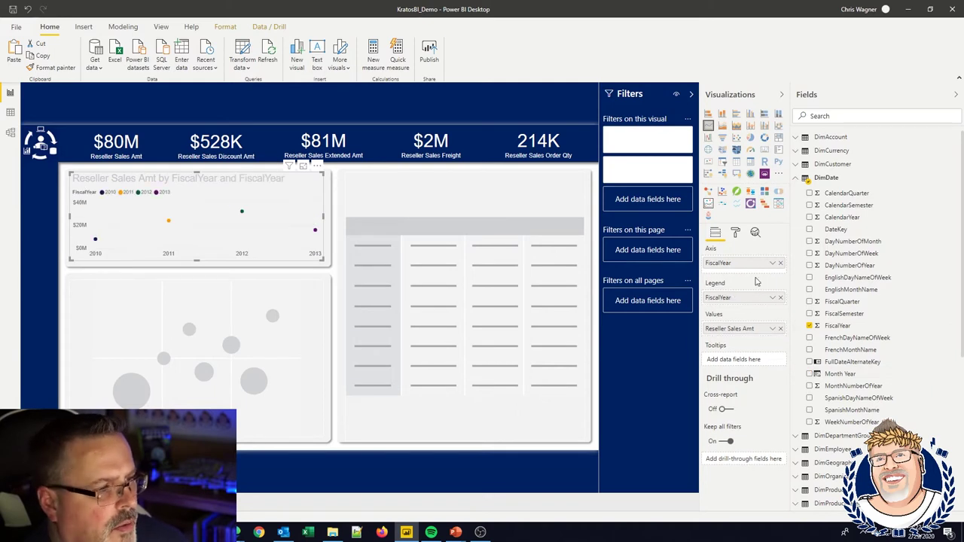
left_click_drag(837, 289, 851, 323)
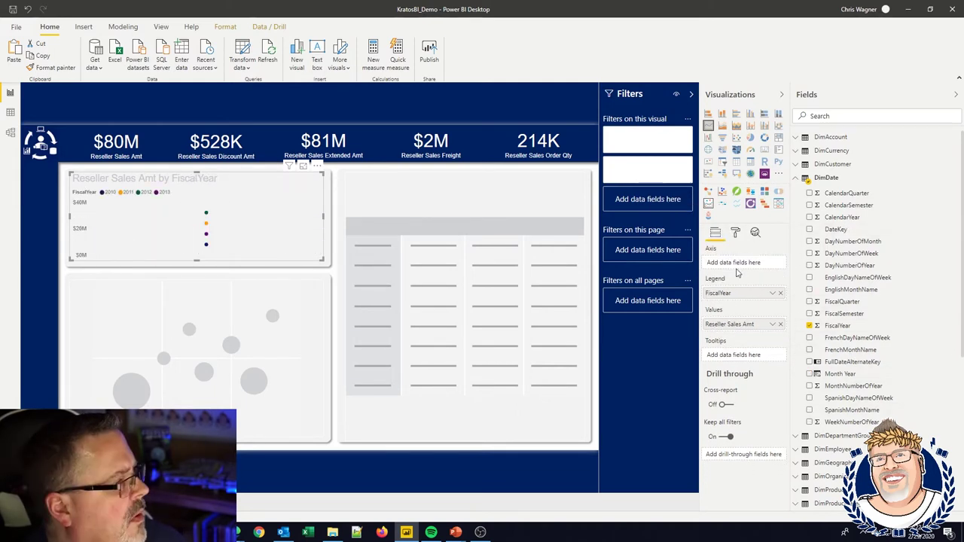
left_click_drag(838, 386, 718, 270)
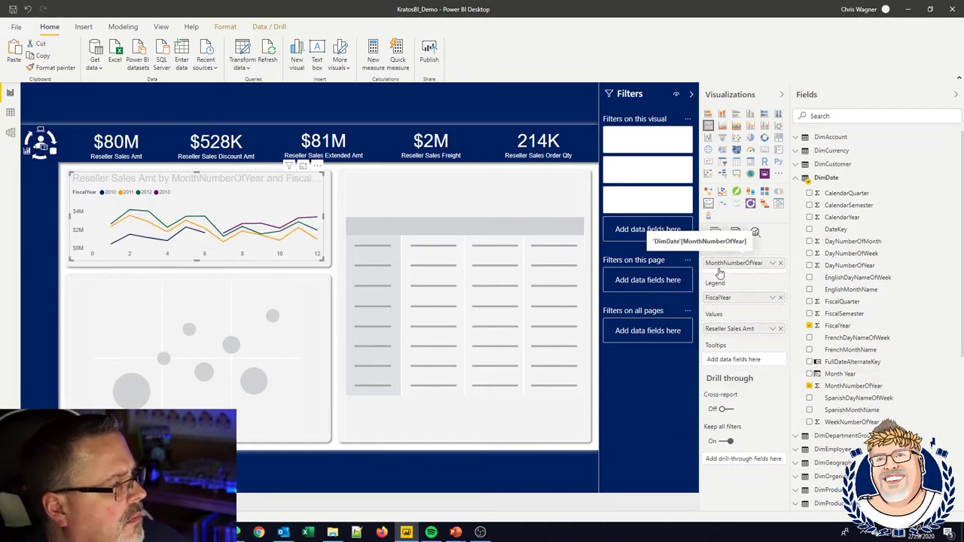